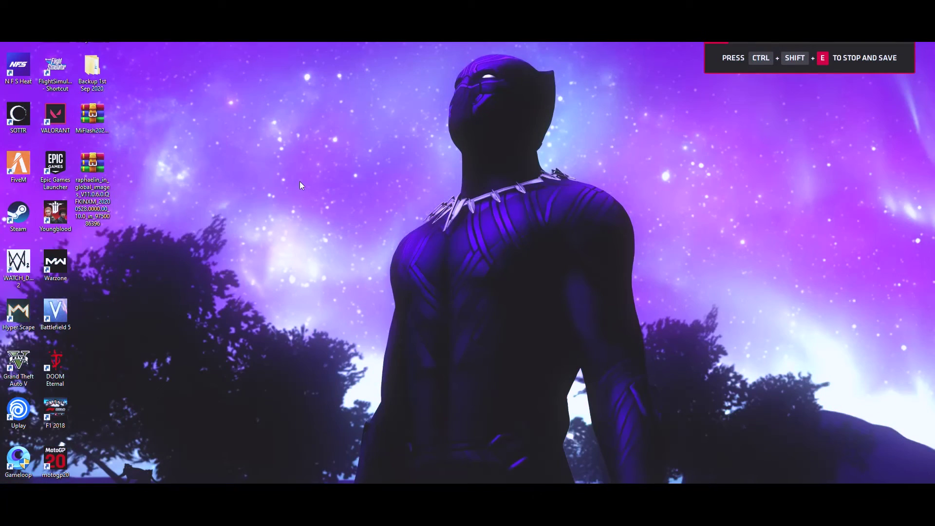
# - Clear the selection of the firmware archive on the desktop
pyautogui.click(299, 185)
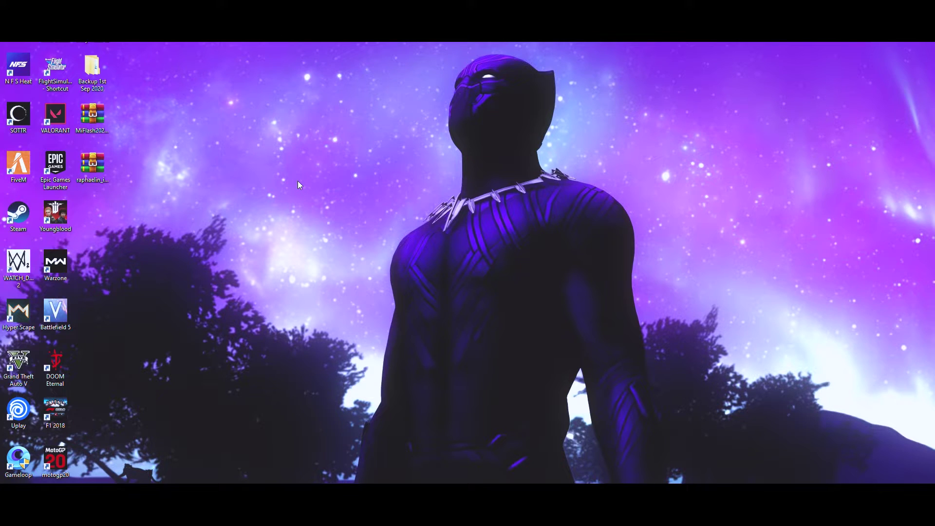
# - Open MiFlash20200314.zip, drag its MiFlash20200314 folder onto the desktop, and close the archive
pyautogui.press('r')
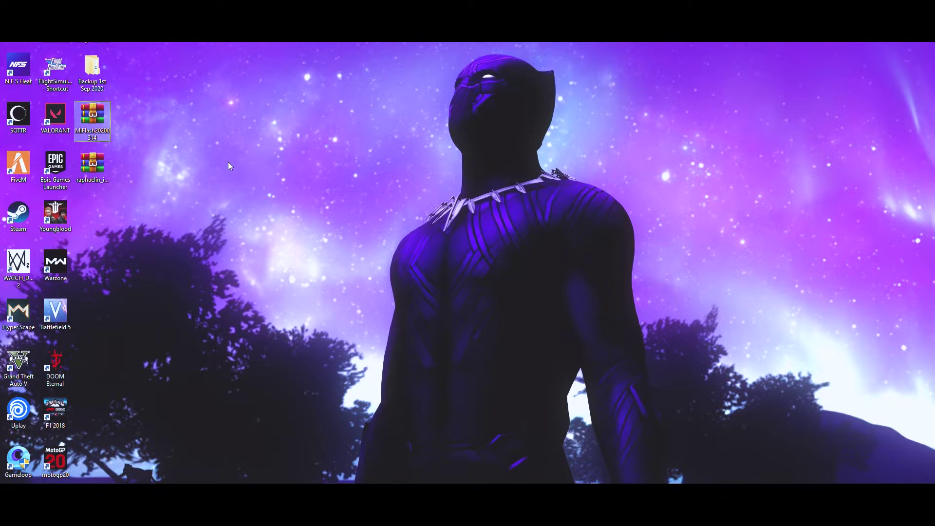
pyautogui.click(104, 168)
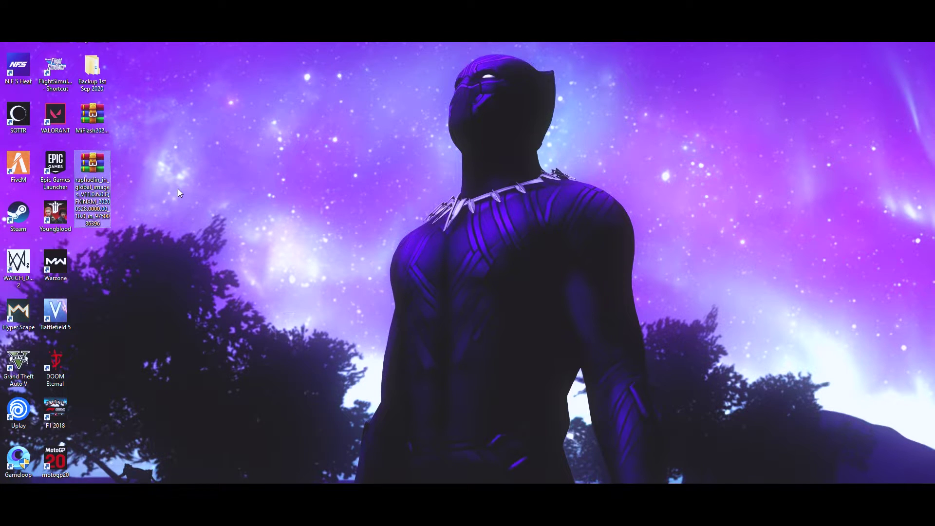
pyautogui.click(174, 186)
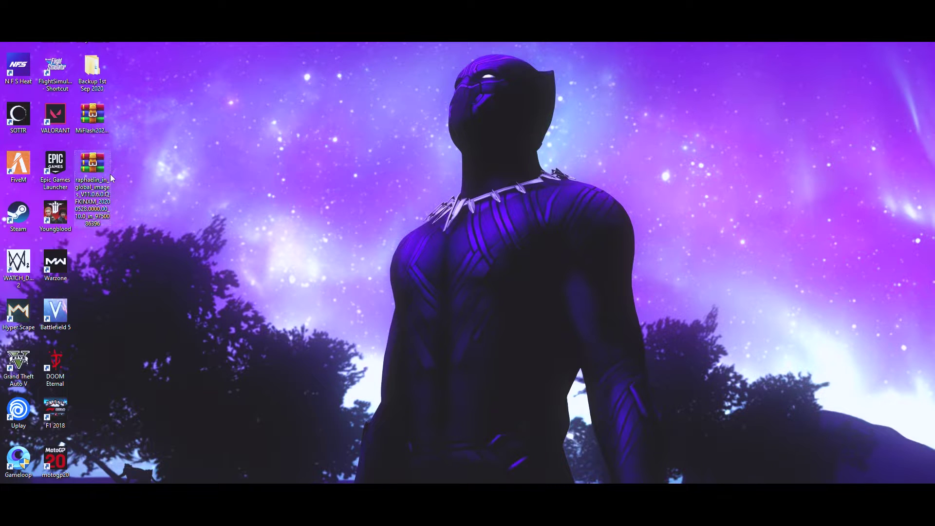
pyautogui.doubleClick(90, 121)
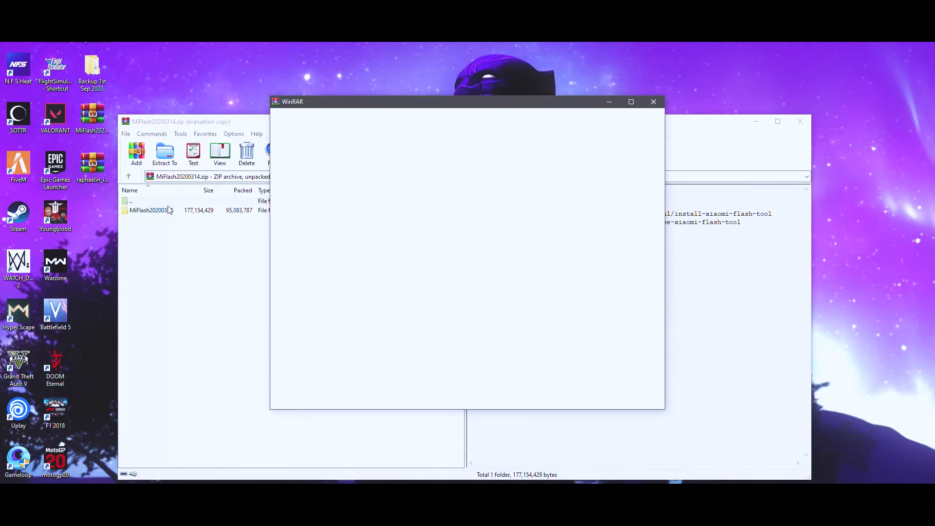
pyautogui.click(653, 101)
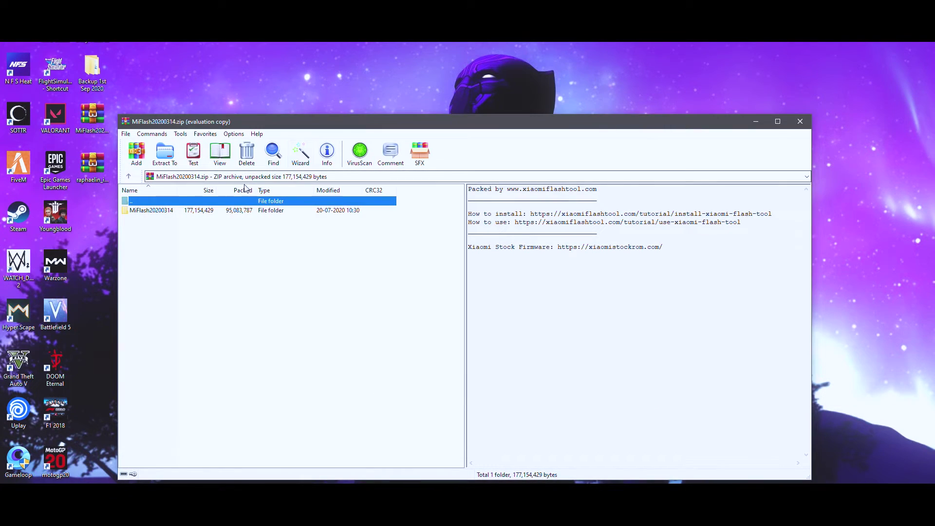
pyautogui.moveTo(162, 212); pyautogui.dragTo(86, 212)
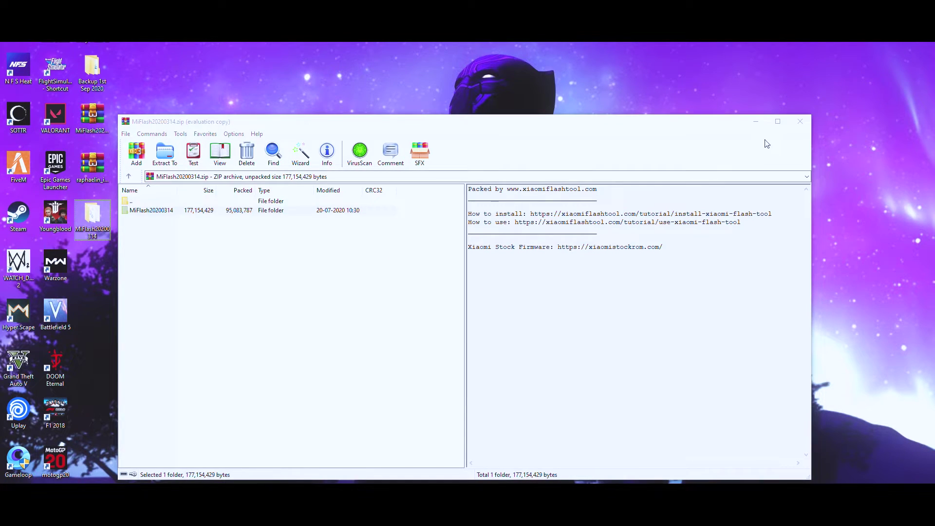
pyautogui.click(799, 126)
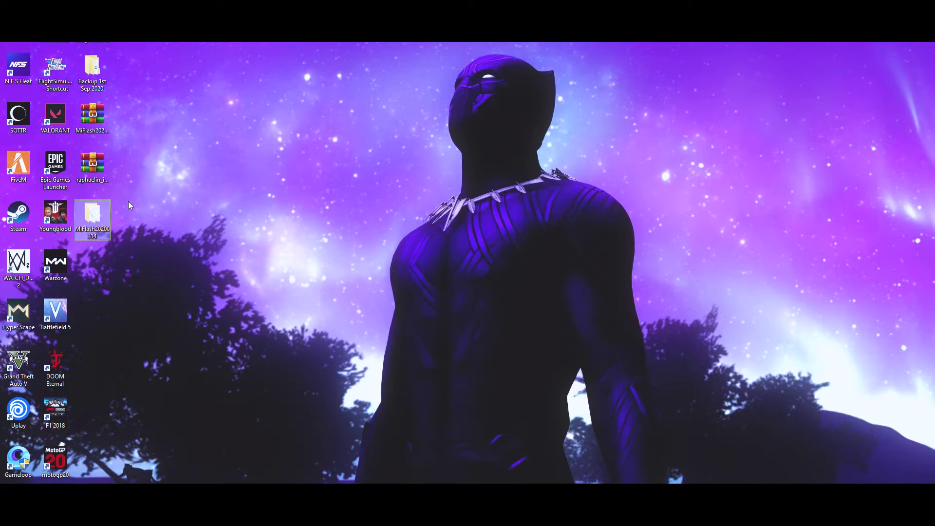
# - Run XiaoMiFlash from the MiFlash20200314 folder with admin rights, then close the MiFlash 2020.3.14.0 tool
pyautogui.doubleClick(110, 224)
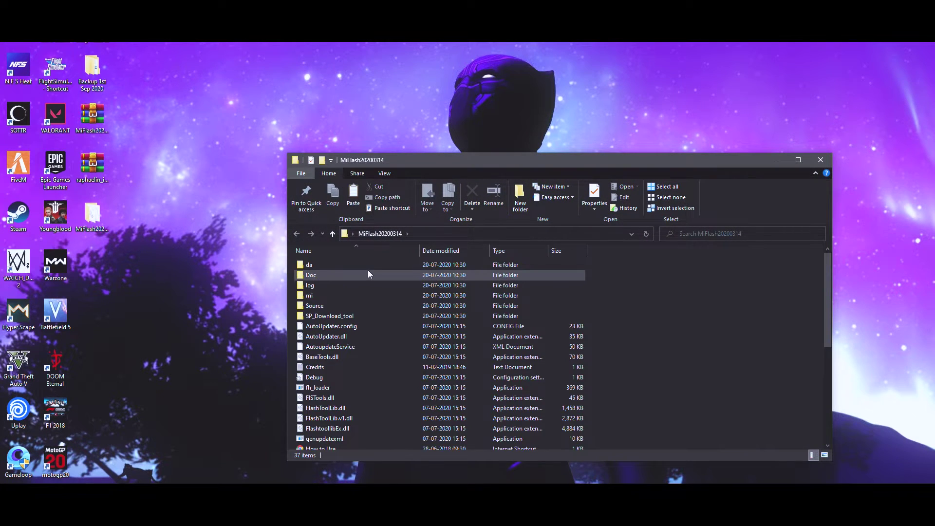
pyautogui.scroll(-6, 370, 292)
pyautogui.scroll(-2, 370, 389)
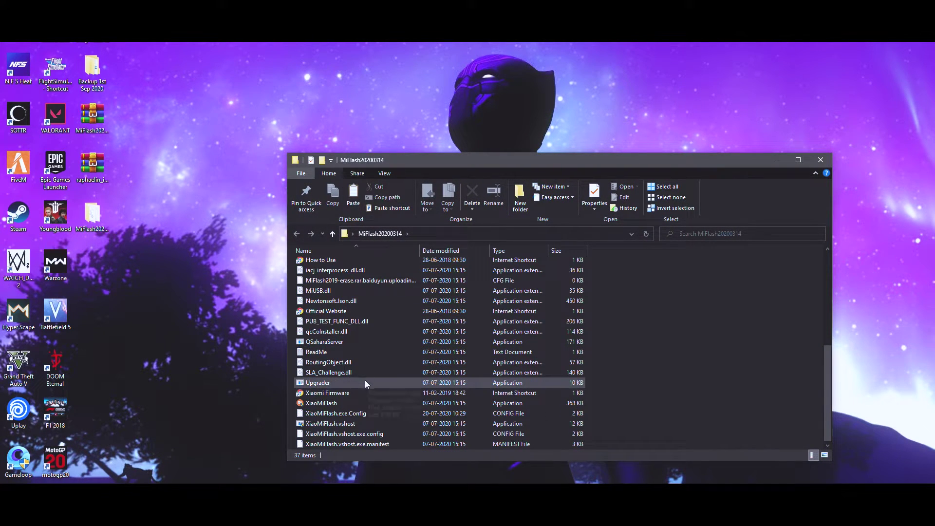
pyautogui.click(331, 403)
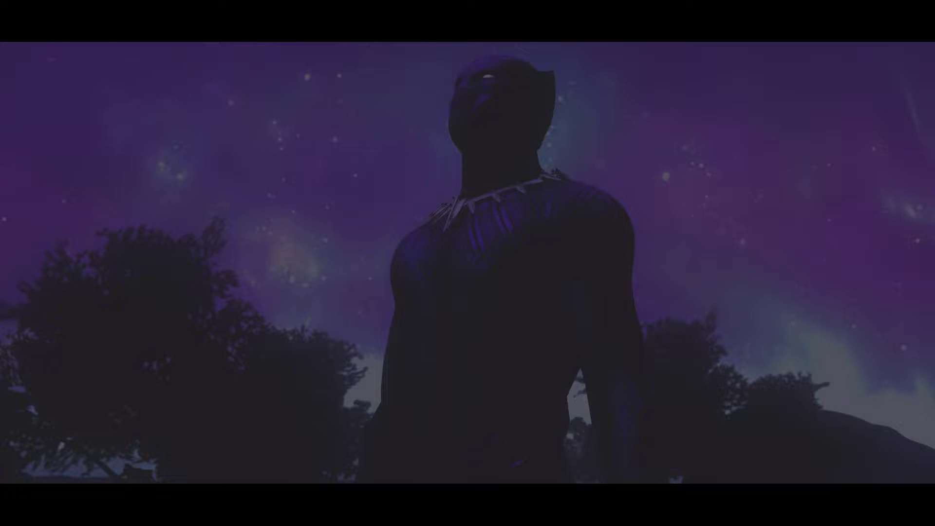
pyautogui.click(482, 325)
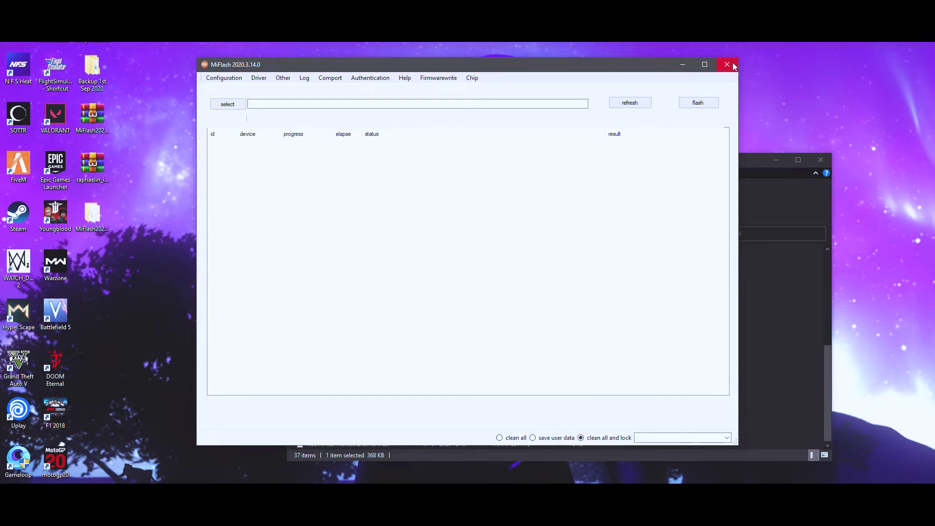
pyautogui.click(727, 65)
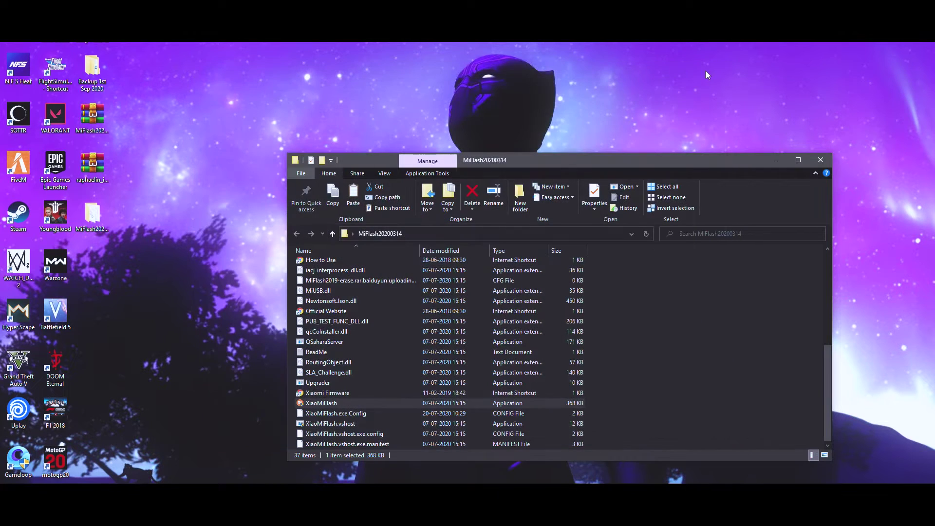
# - Close the folder window and copy the MiFlash20200314 folder from the desktop
pyautogui.click(820, 159)
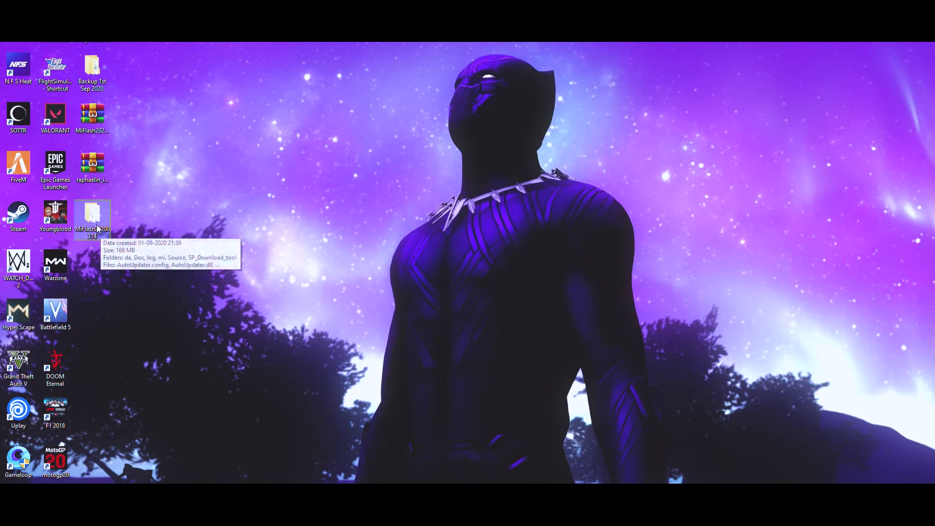
pyautogui.rightClick(97, 228)
pyautogui.click(120, 406)
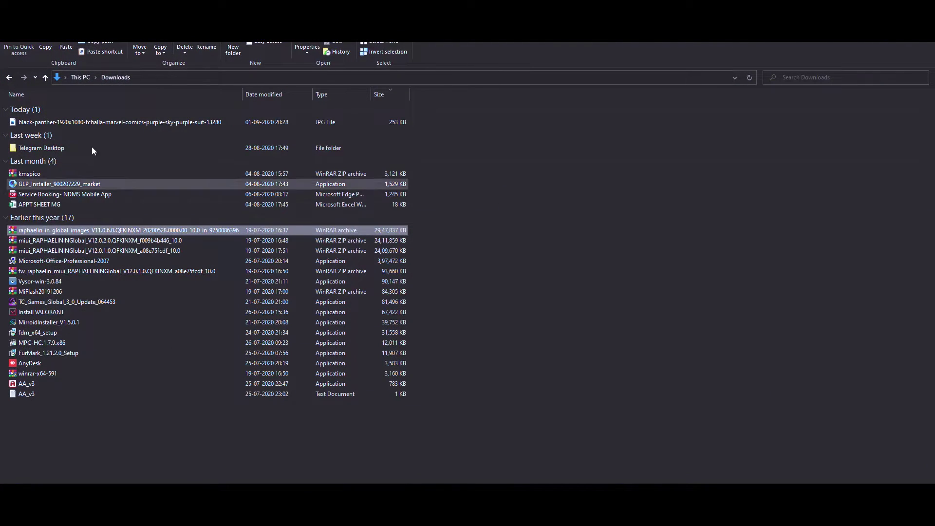
# - Paste the MiFlash20200314 folder into the root of Local Disk (C:), then show the desktop
pyautogui.click(81, 77)
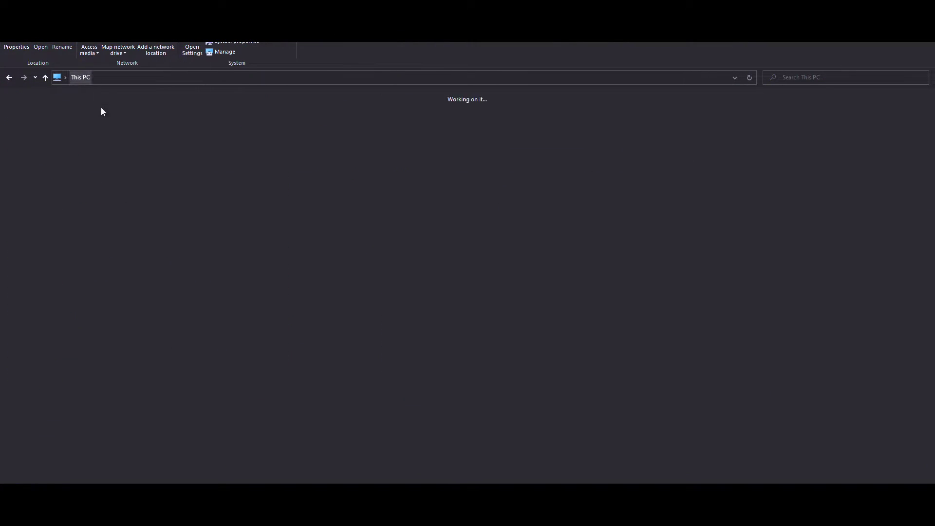
pyautogui.doubleClick(101, 165)
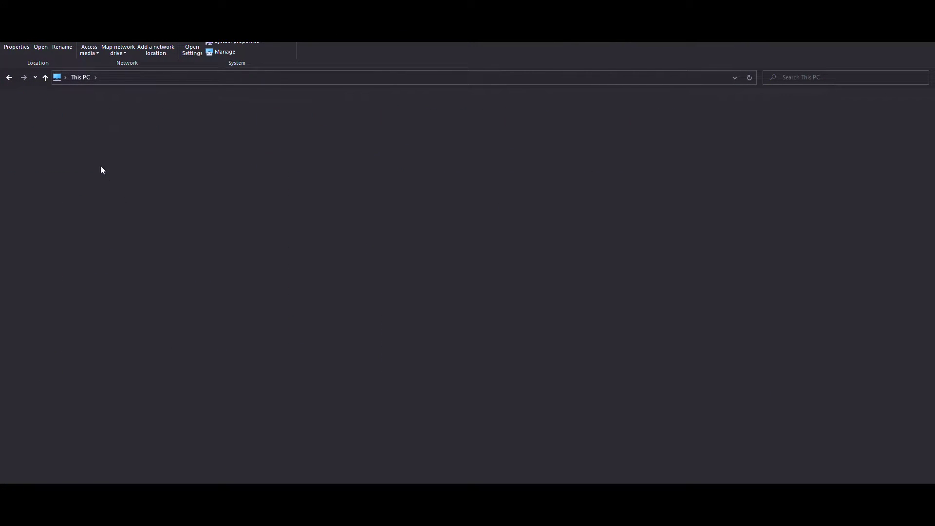
pyautogui.rightClick(103, 276)
pyautogui.click(113, 344)
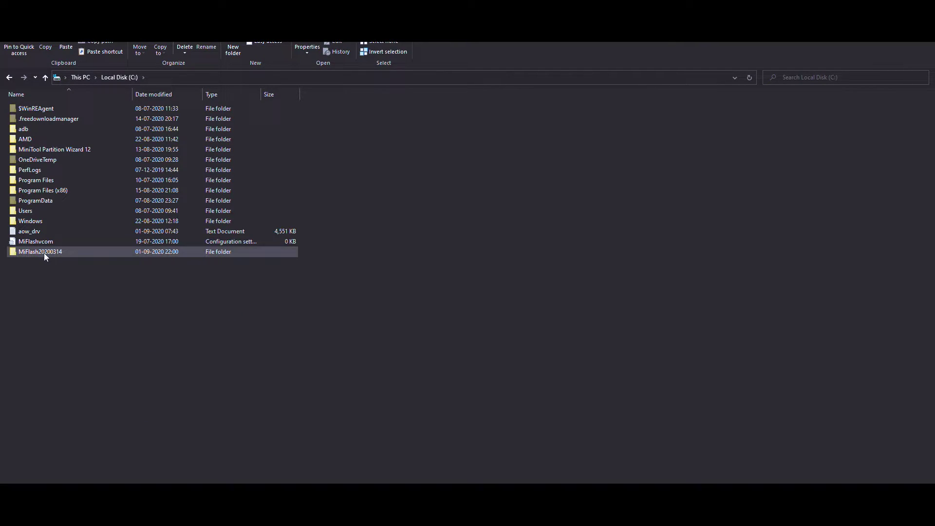
pyautogui.click(77, 290)
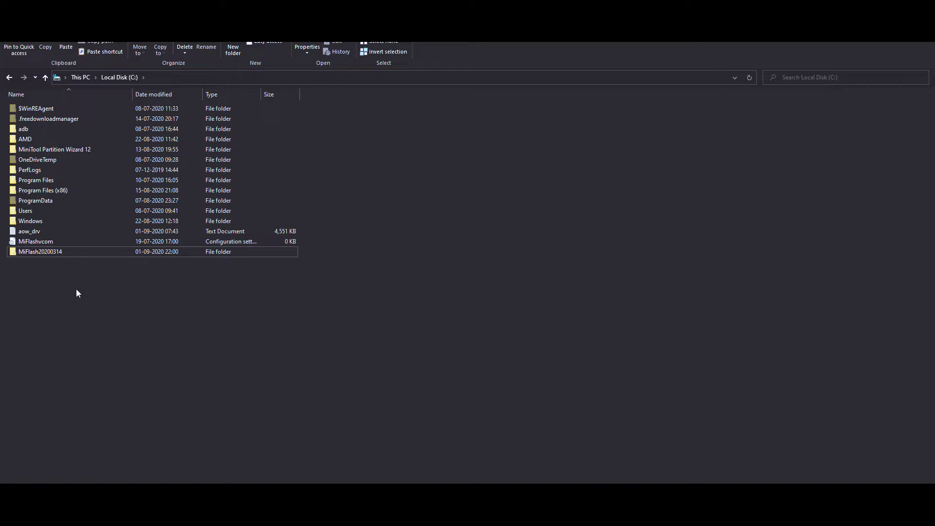
pyautogui.press('super+d')
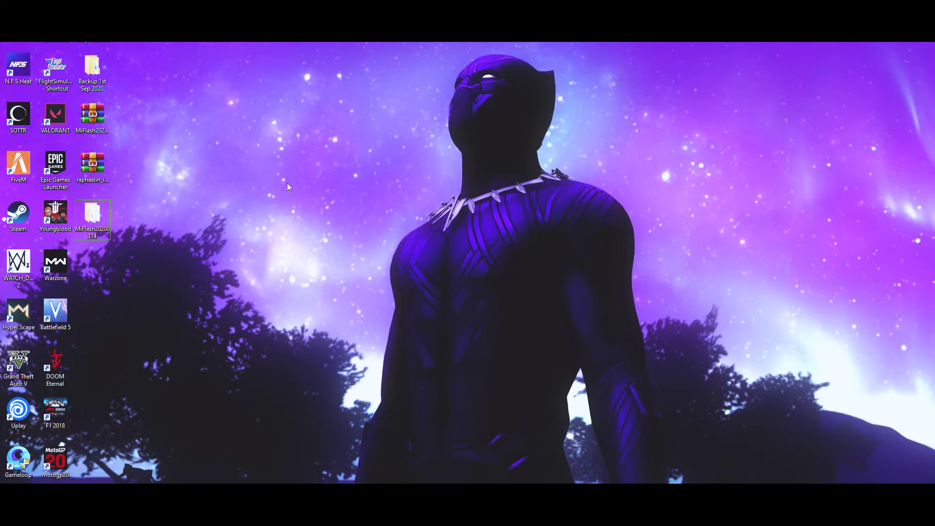
# - Open the raphaelin firmware .tgz in WinRAR and browse its firmware folder contents
pyautogui.doubleClick(92, 164)
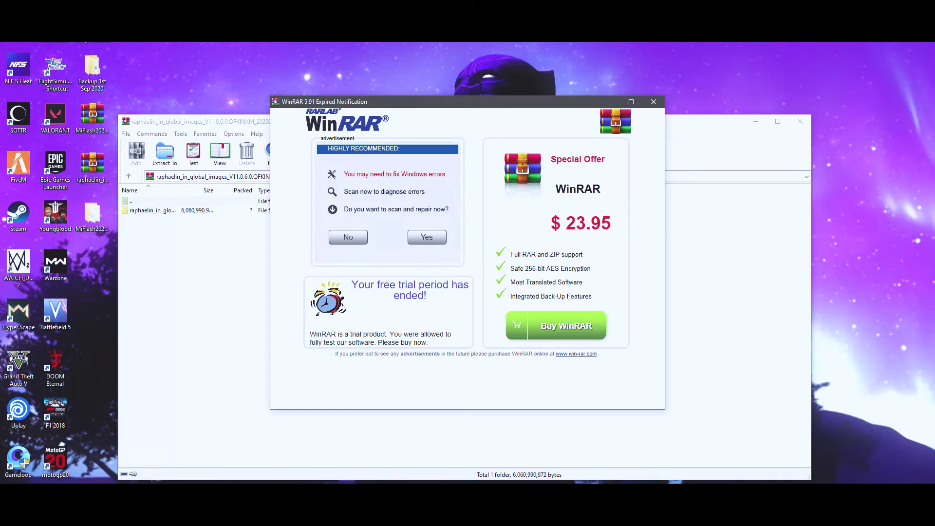
pyautogui.click(653, 101)
pyautogui.doubleClick(152, 210)
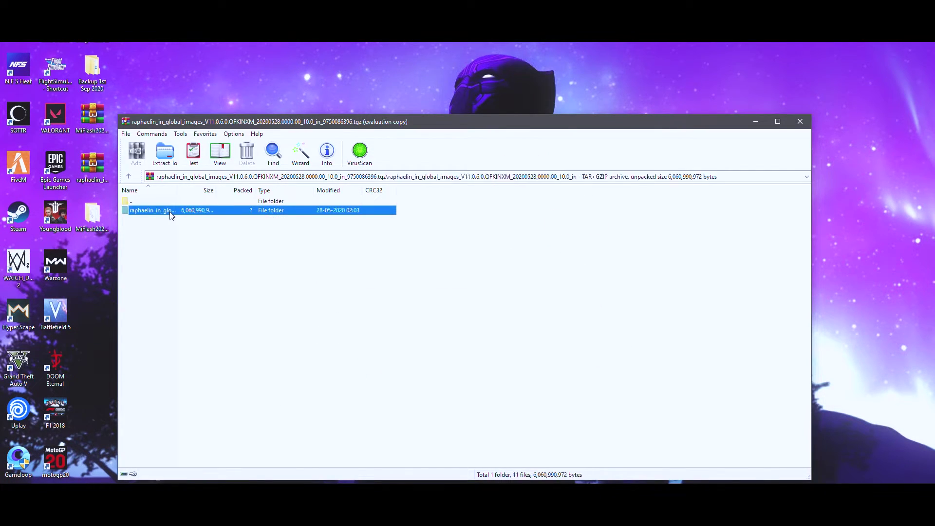
pyautogui.doubleClick(170, 213)
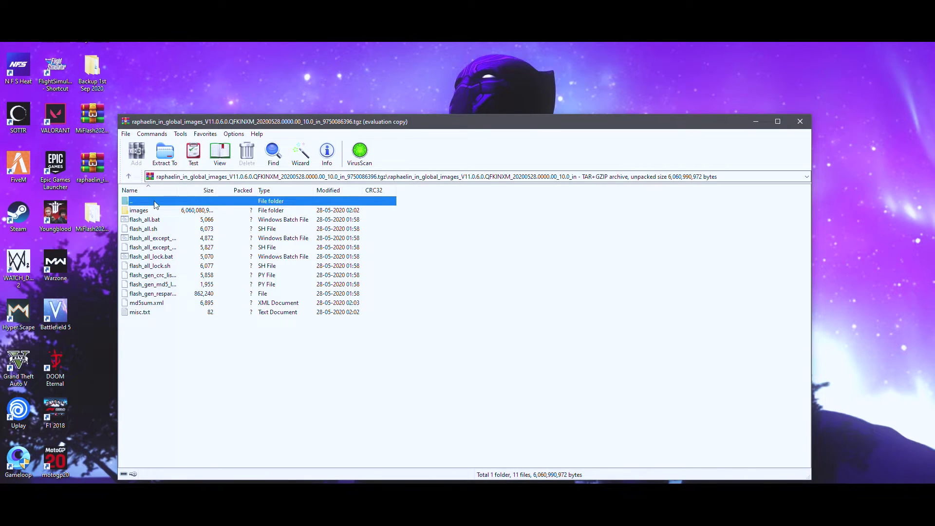
pyautogui.click(128, 177)
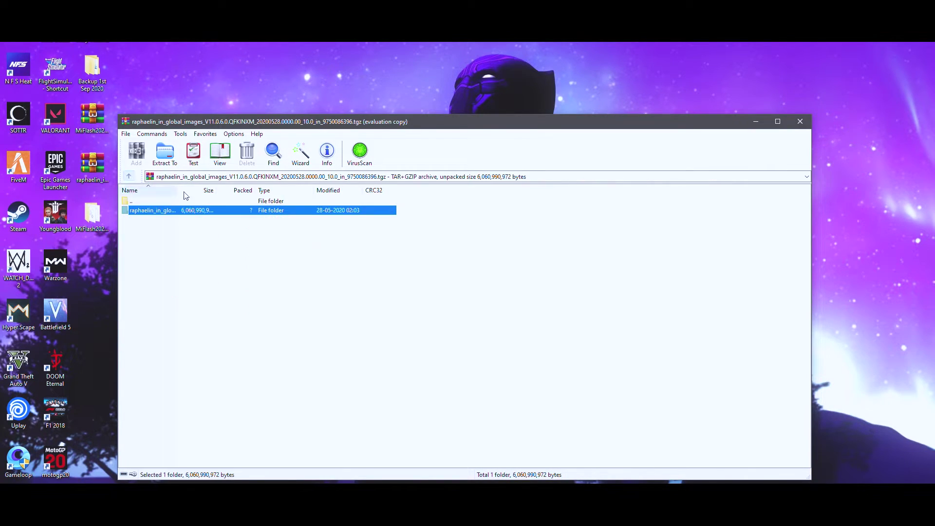
# - Extract the firmware archive to C:\MiFlash20200314
pyautogui.click(167, 160)
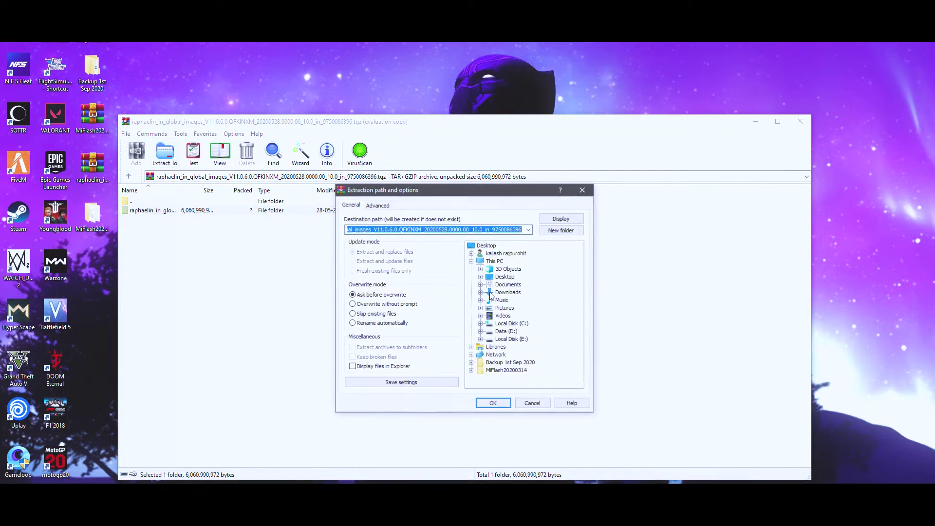
pyautogui.doubleClick(511, 323)
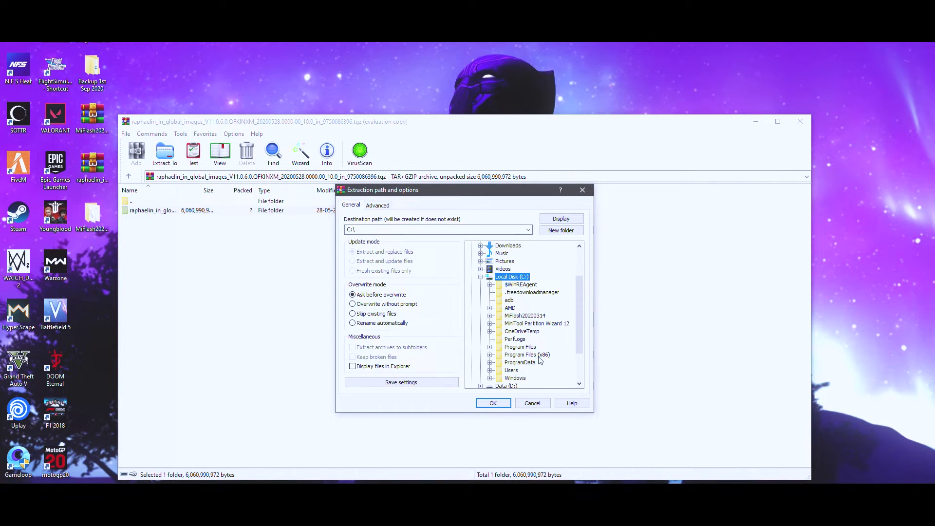
pyautogui.click(522, 317)
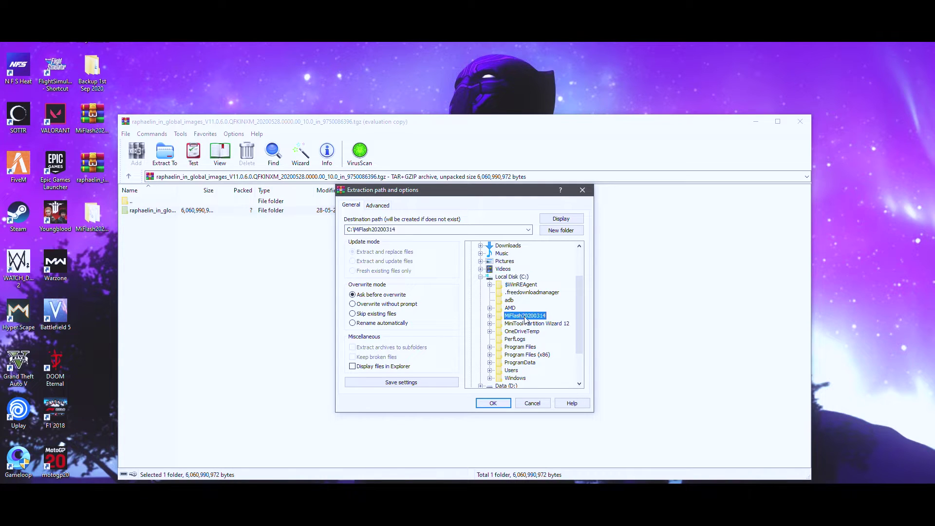
pyautogui.click(489, 315)
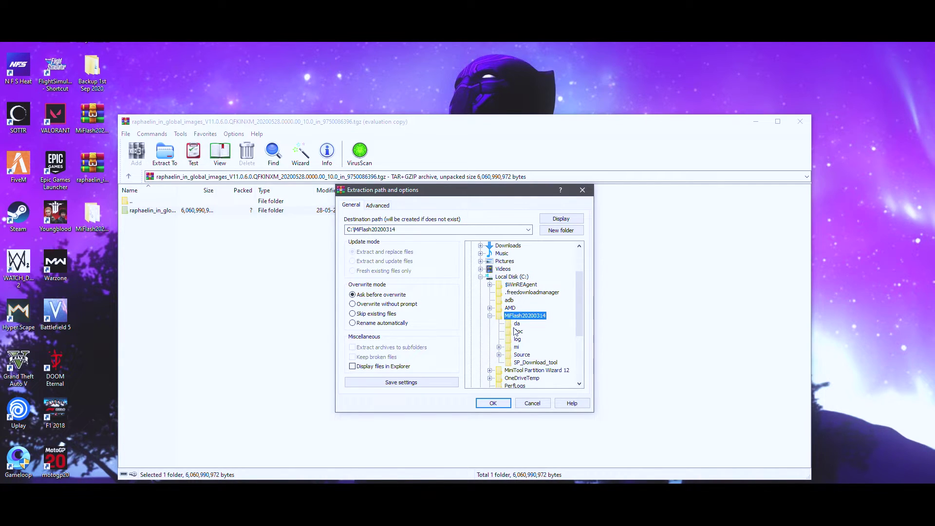
pyautogui.click(494, 404)
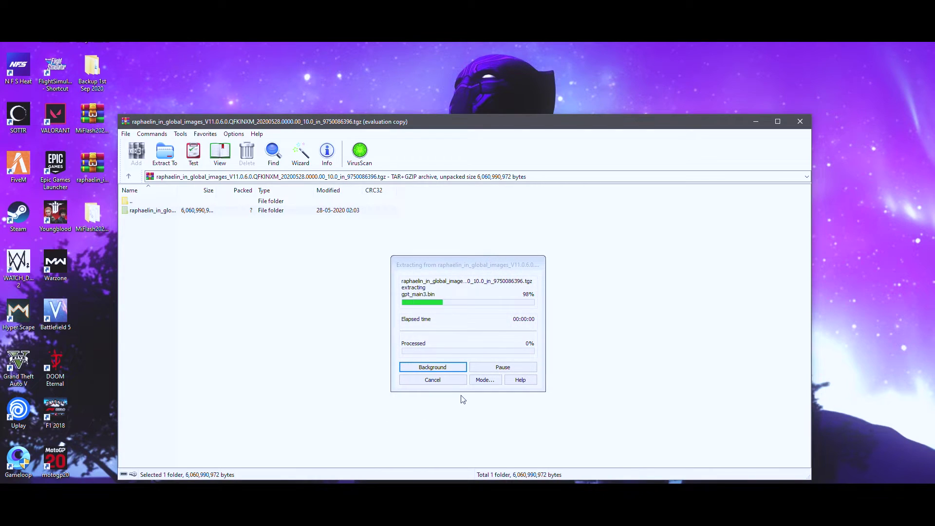